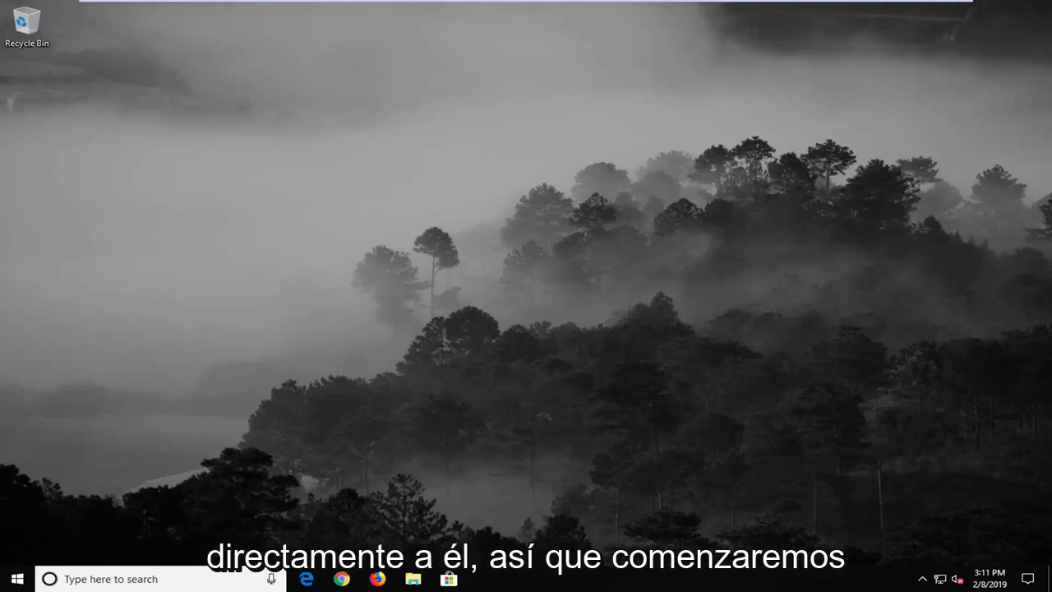
- Search for regedit and run Registry Editor as administrator, allowing it to make changes to the device
left_click(18, 578)
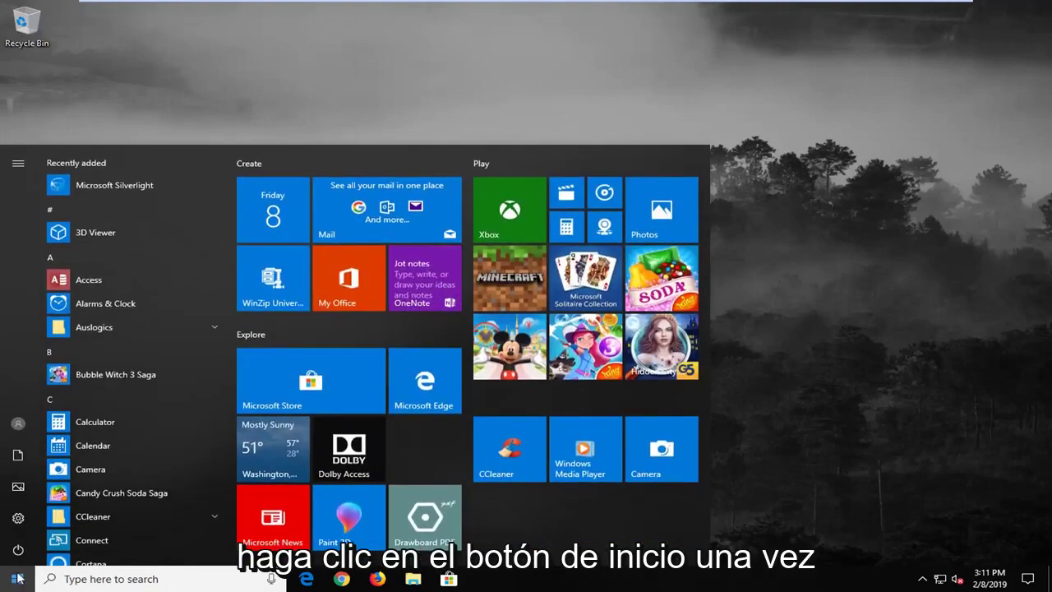
type("regedit")
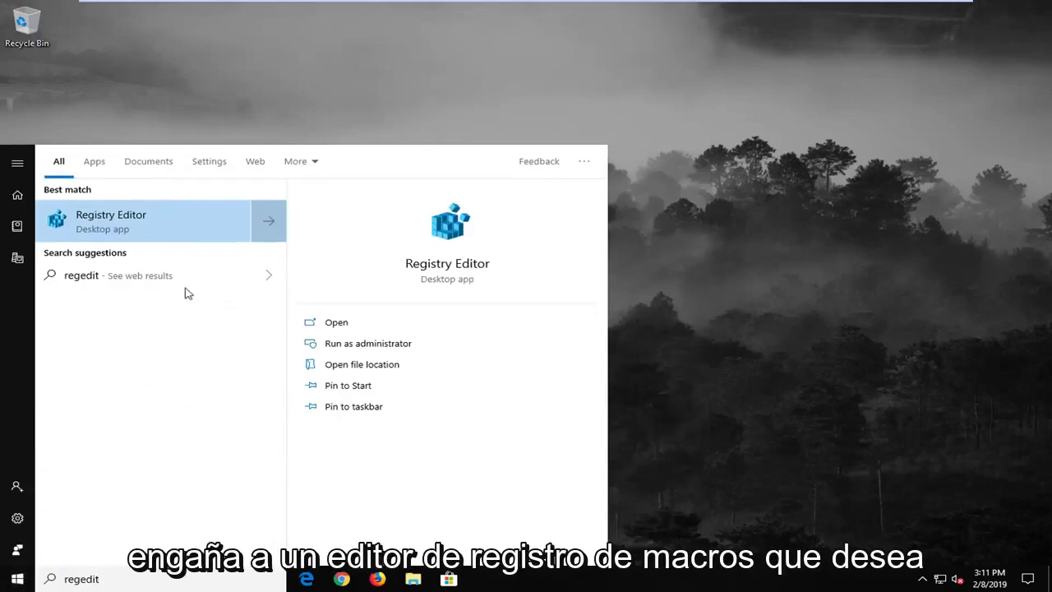
right_click(184, 219)
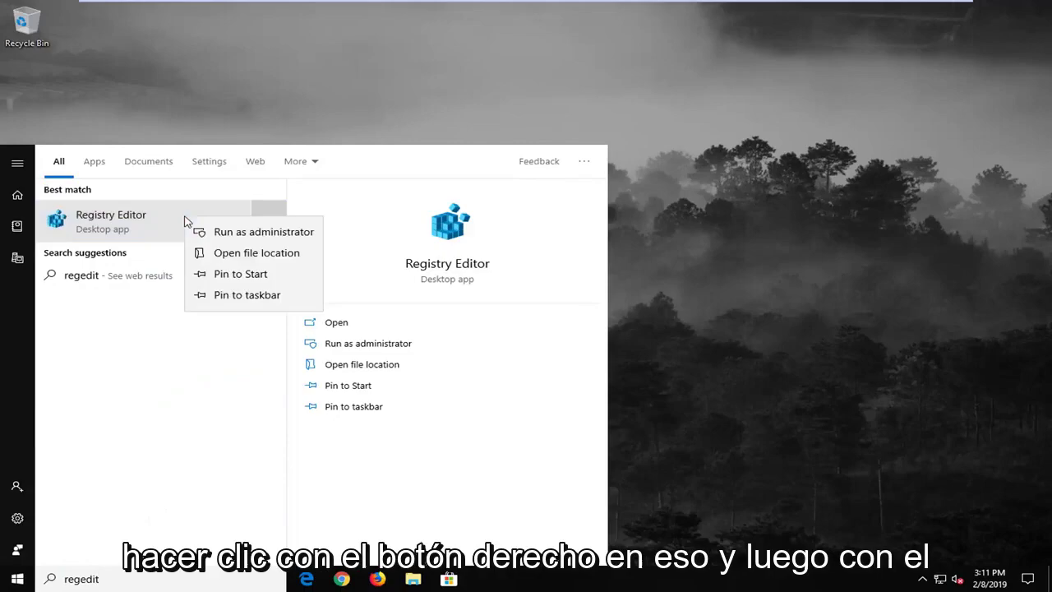
left_click(256, 235)
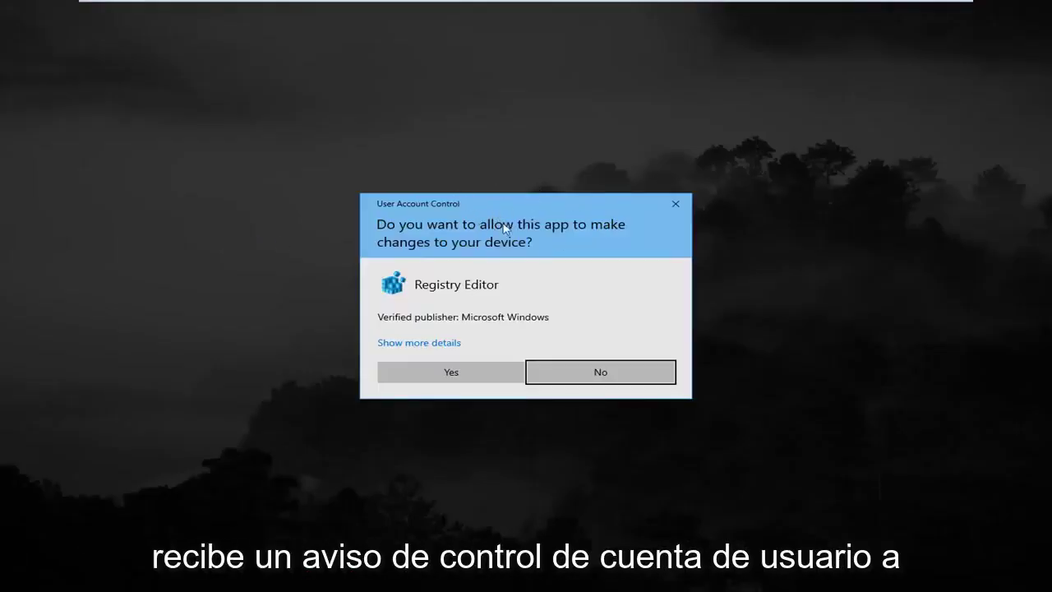
left_click(441, 371)
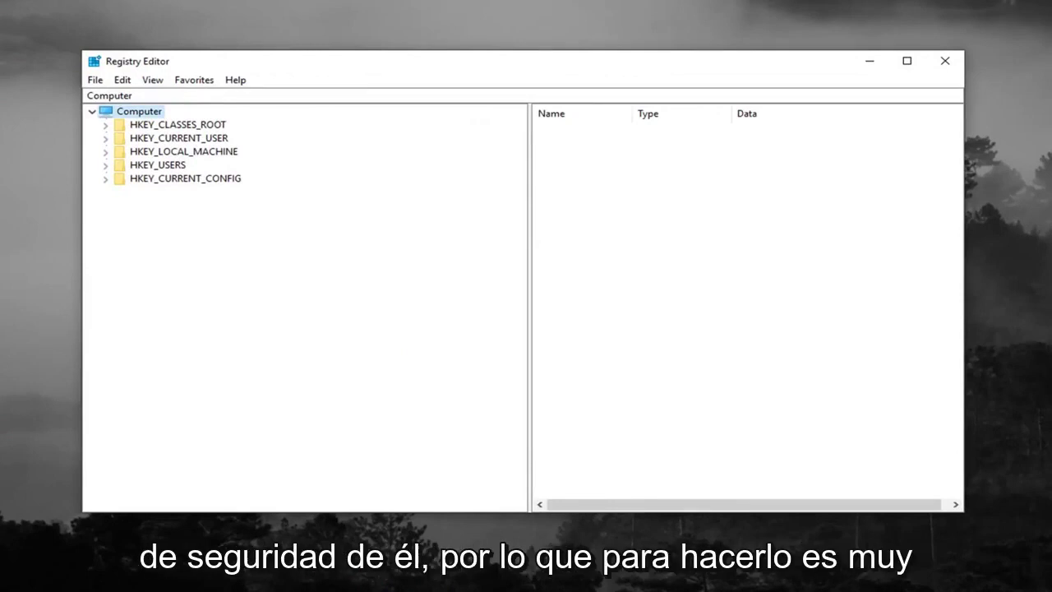
- View the registry export dialog and the registry import dialog, cancelling each one
left_click(96, 81)
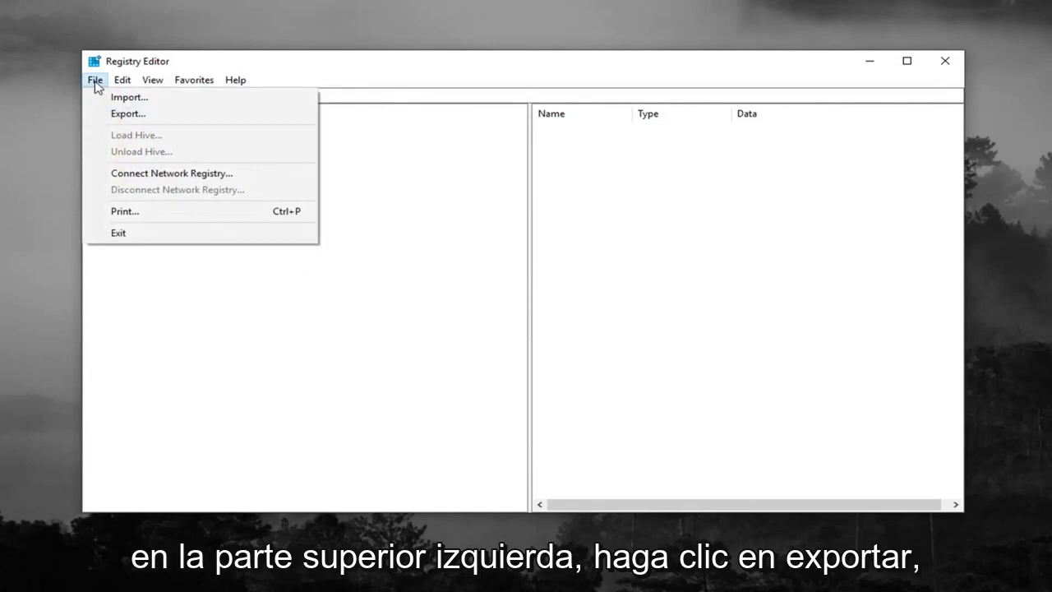
left_click(124, 113)
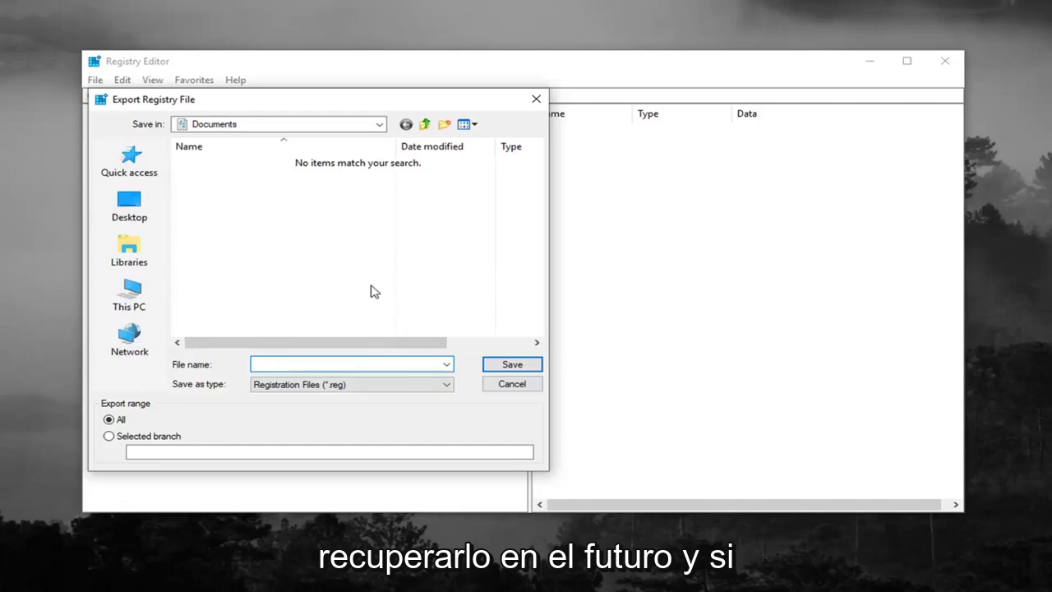
left_click(506, 386)
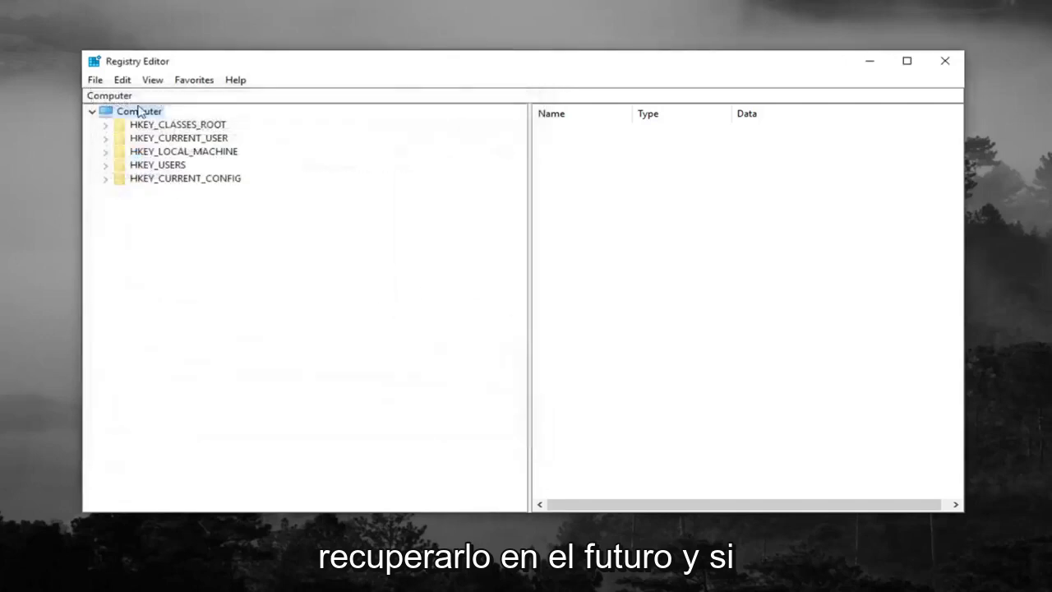
left_click(94, 79)
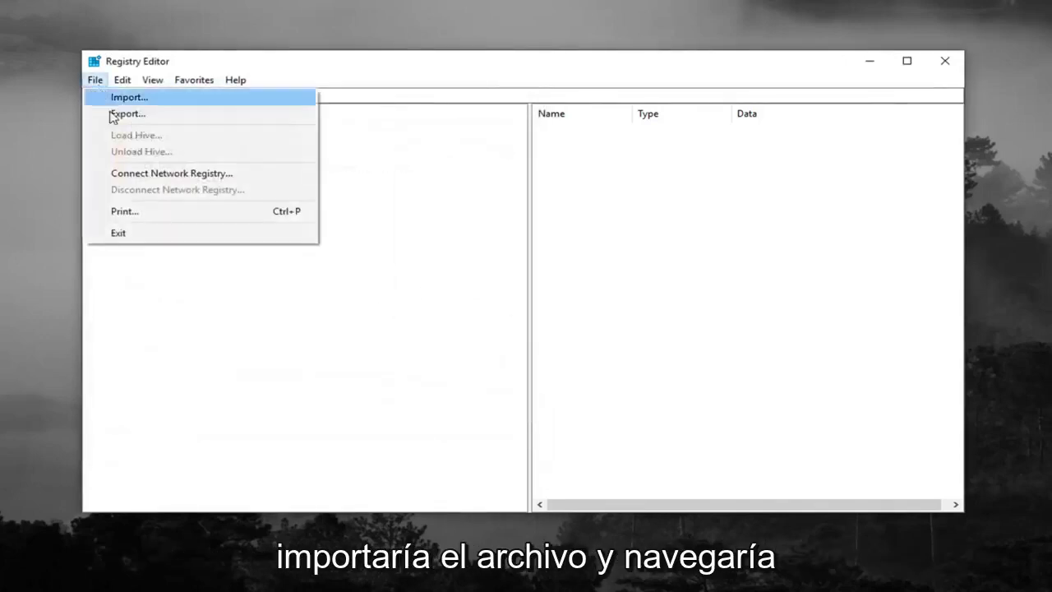
left_click(127, 100)
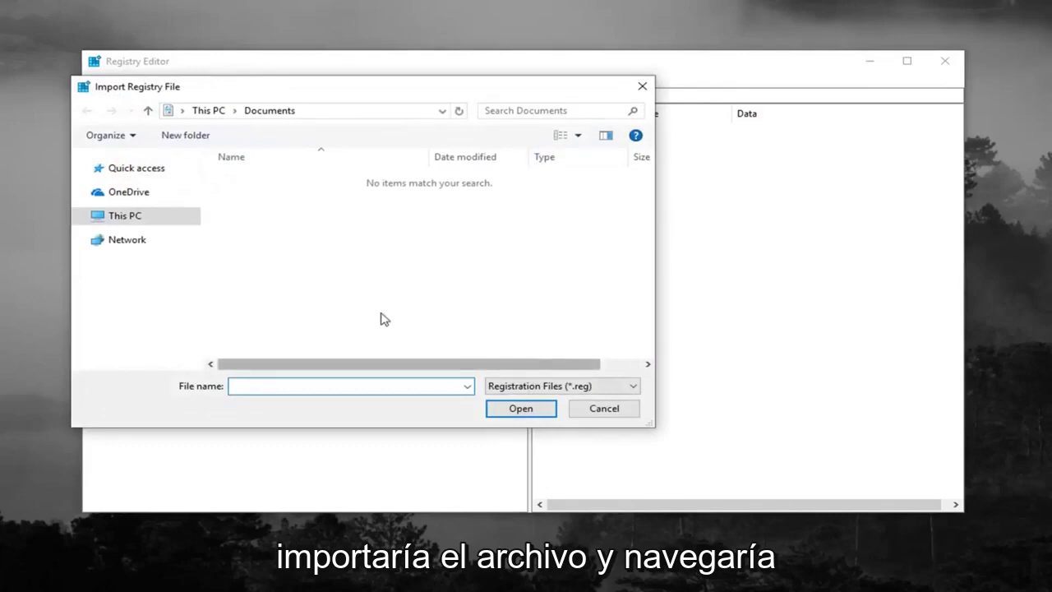
left_click(603, 409)
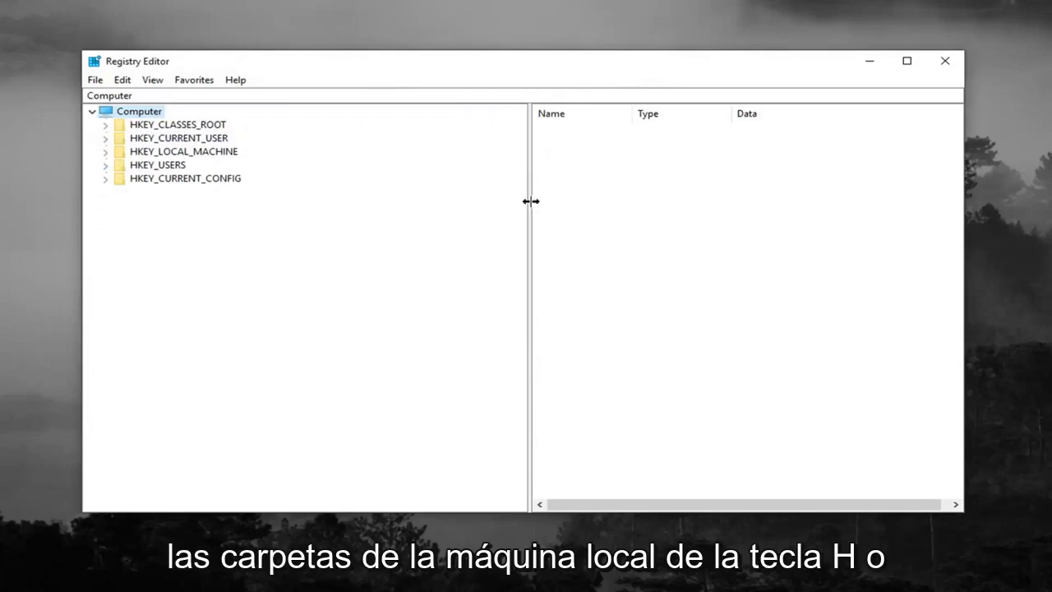
- Expand the registry tree through HKEY_LOCAL_MACHINE and SYSTEM to the contents of CurrentControlSet
left_click(190, 153)
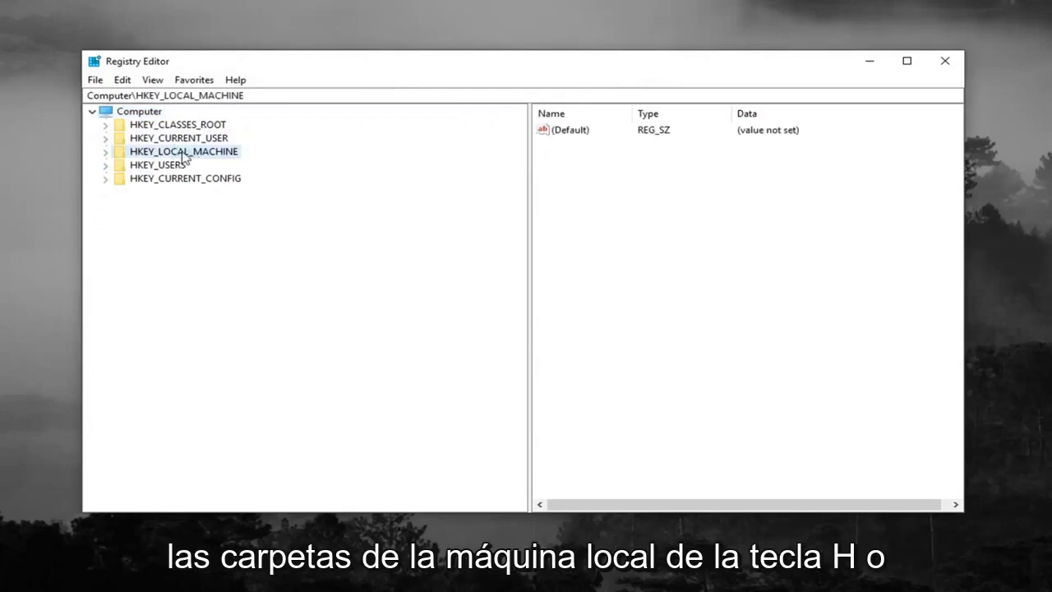
left_click(105, 152)
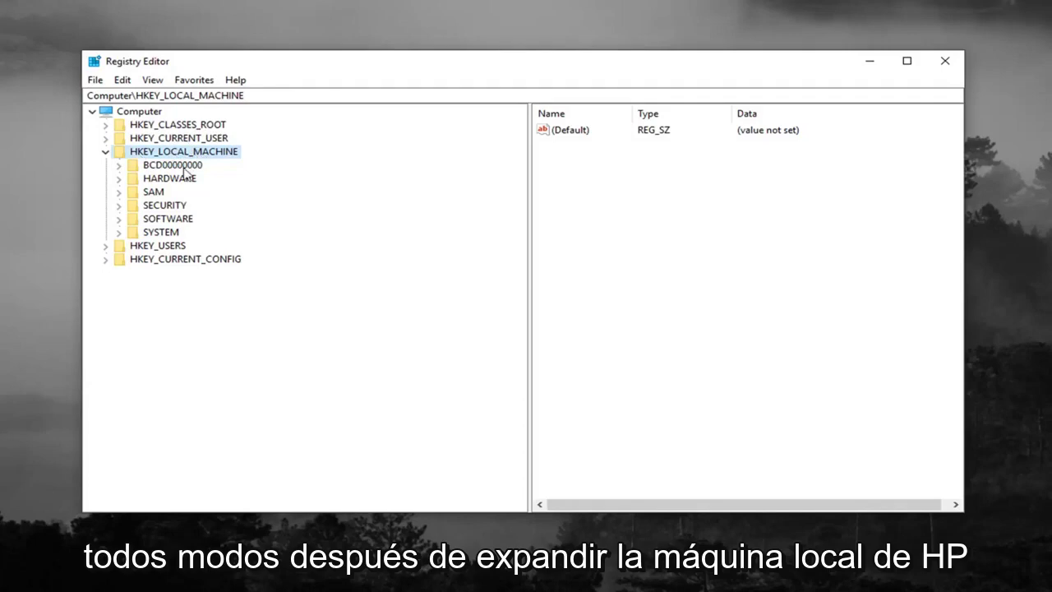
left_click(148, 233)
left_click(118, 233)
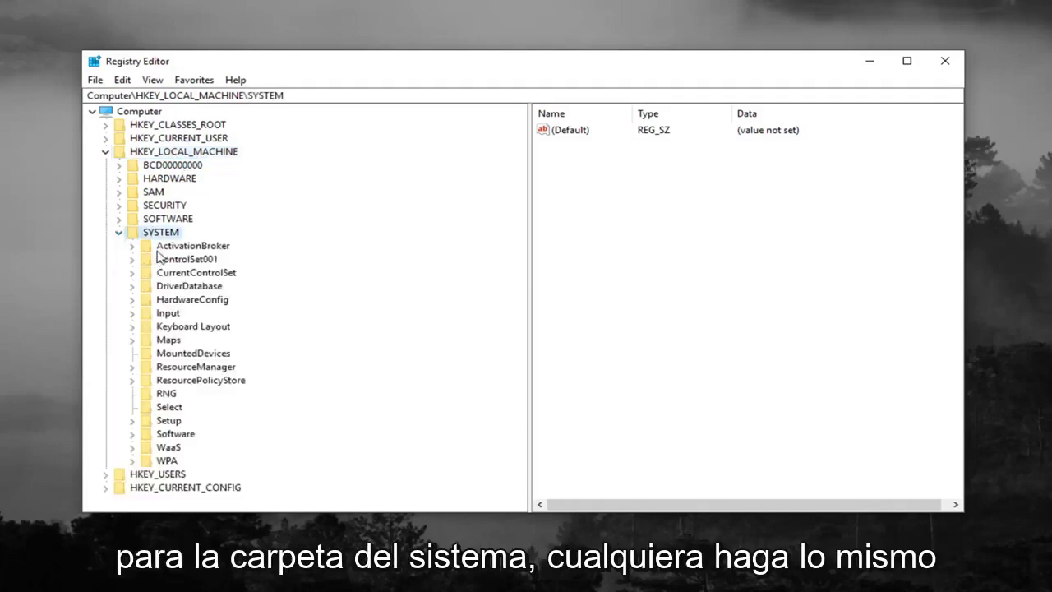
left_click(194, 272)
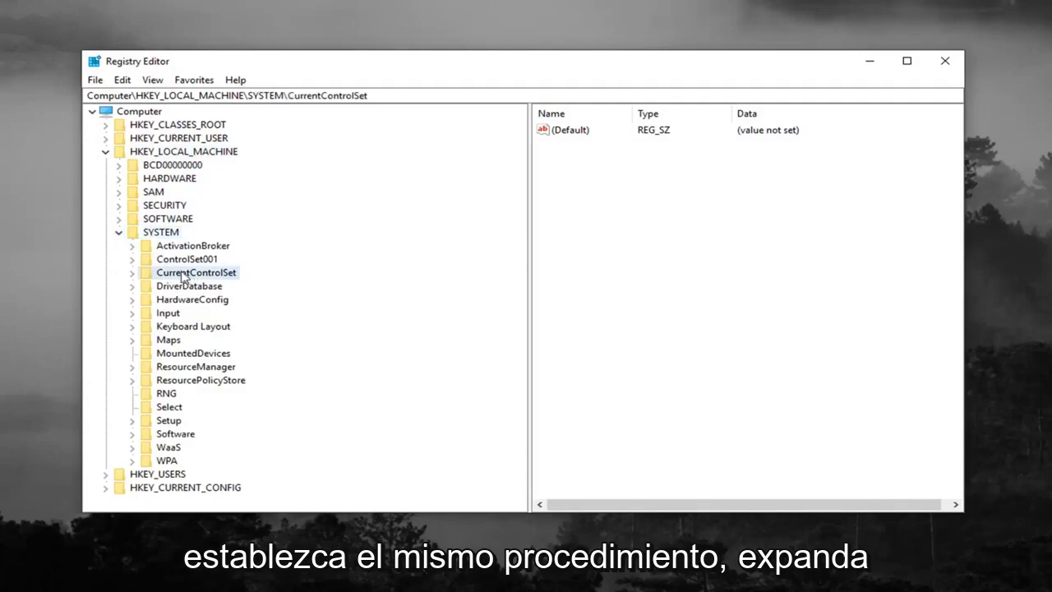
left_click(131, 272)
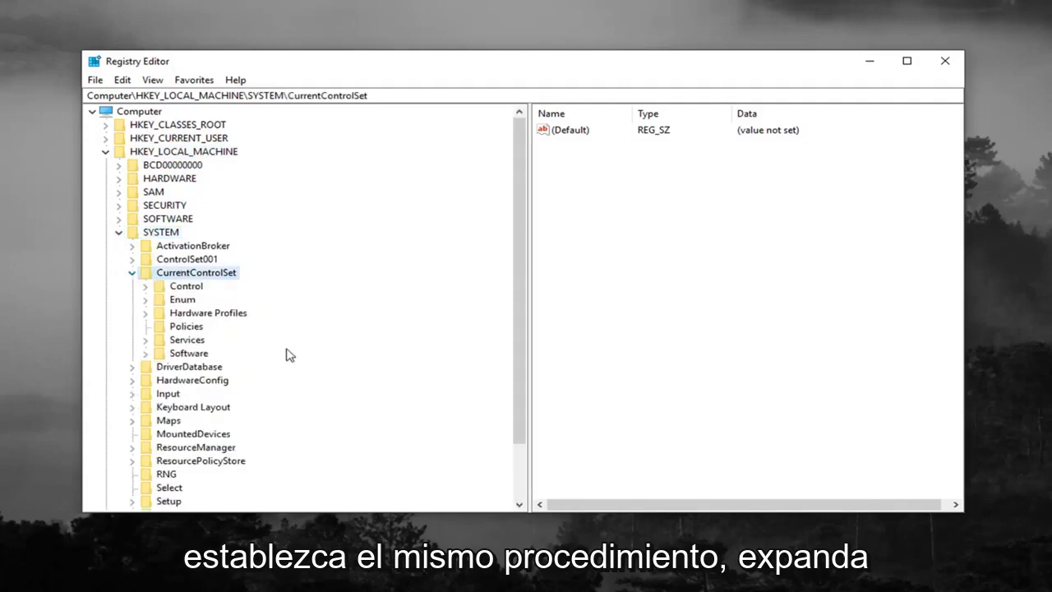
left_click(174, 288)
left_click(146, 287)
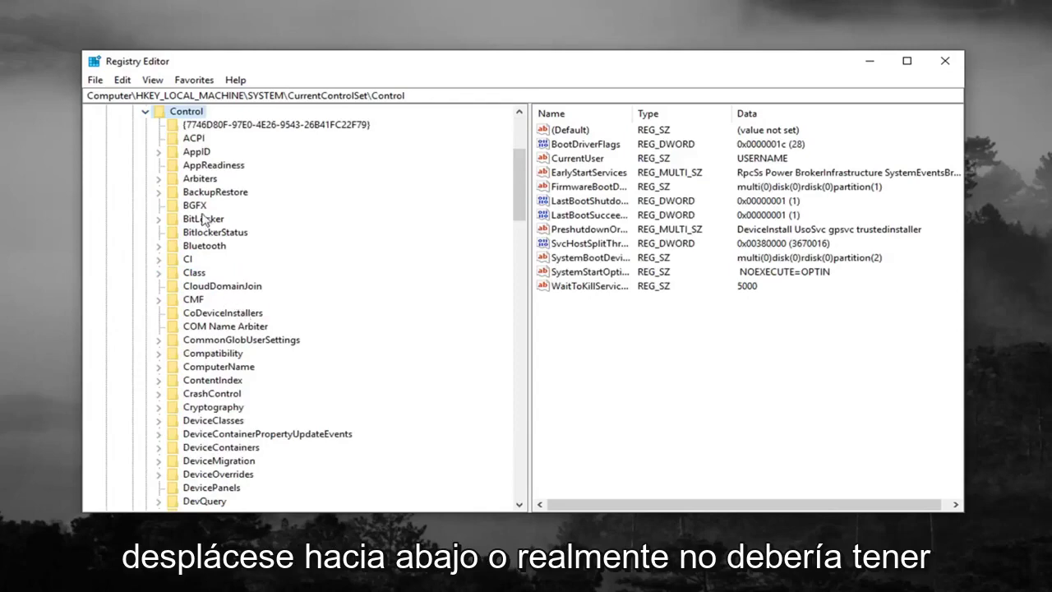
left_click(193, 274)
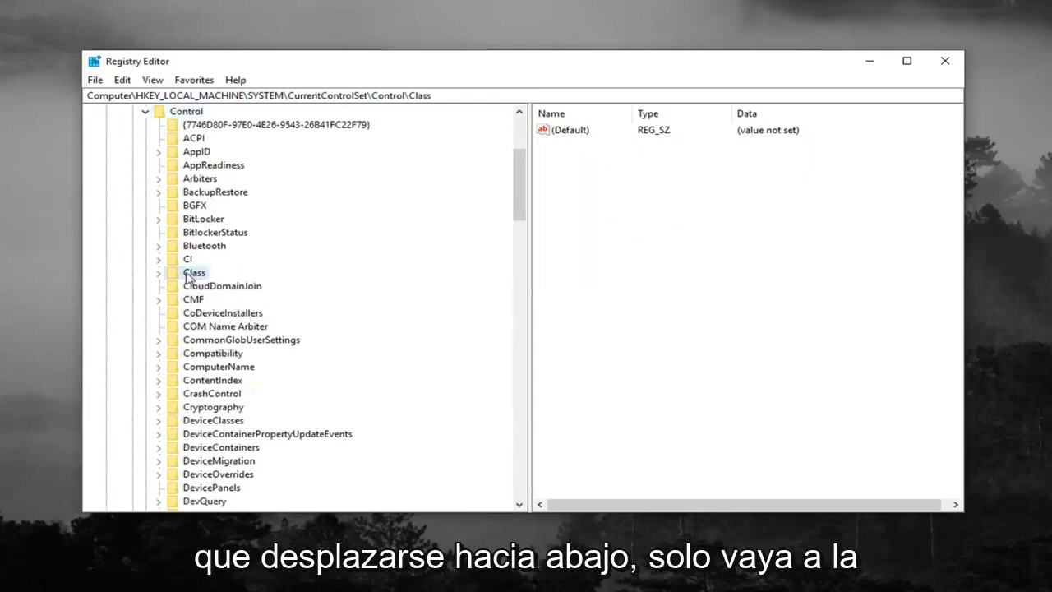
left_click(160, 273)
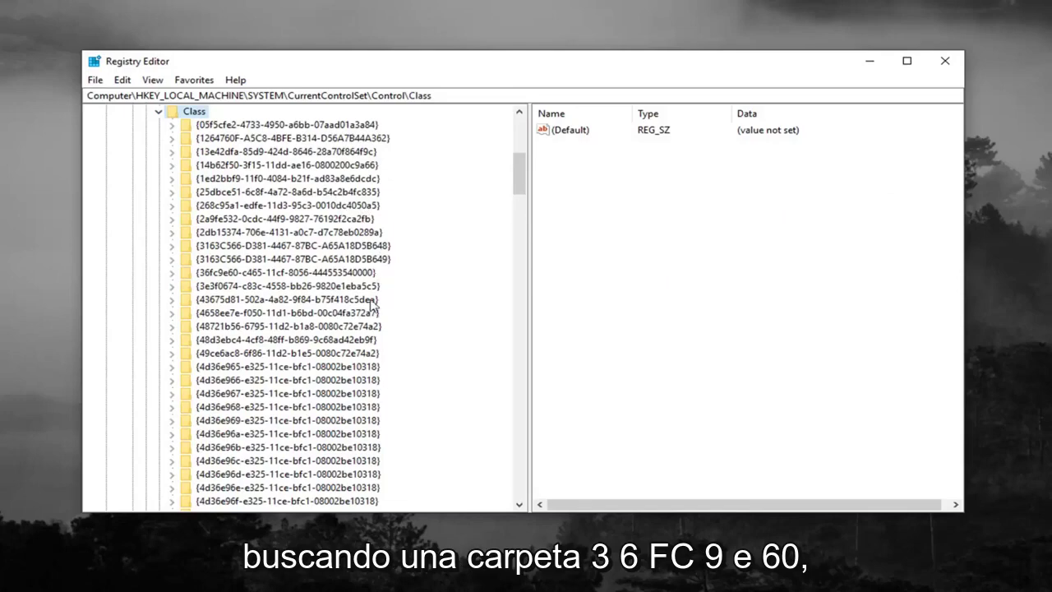
left_click(206, 274)
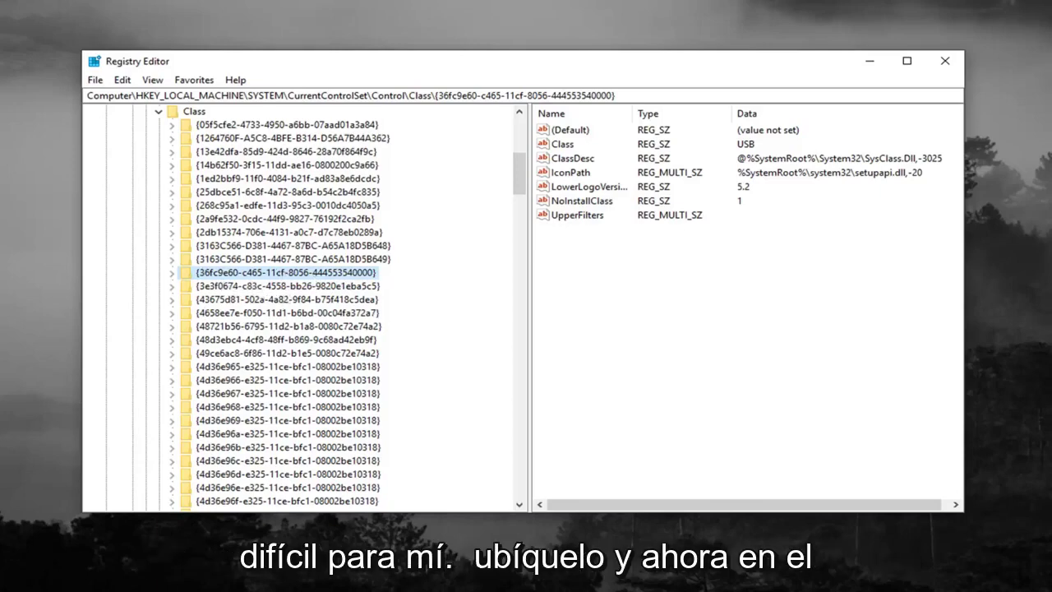
- Permanently delete the UpperFilters value from the selected USB class key and close Registry Editor
left_click(570, 218)
right_click(573, 220)
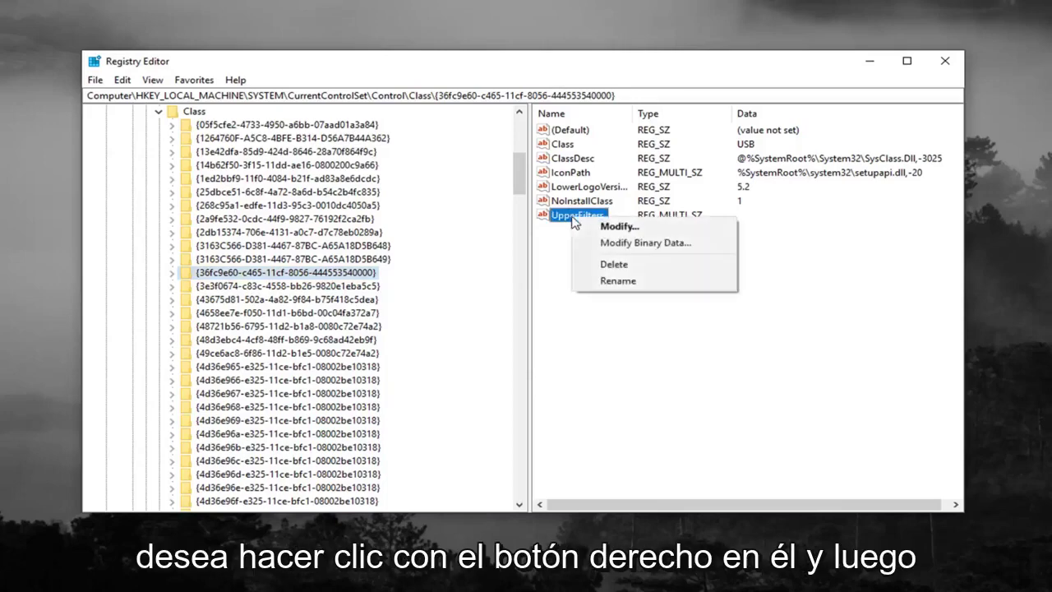
left_click(614, 264)
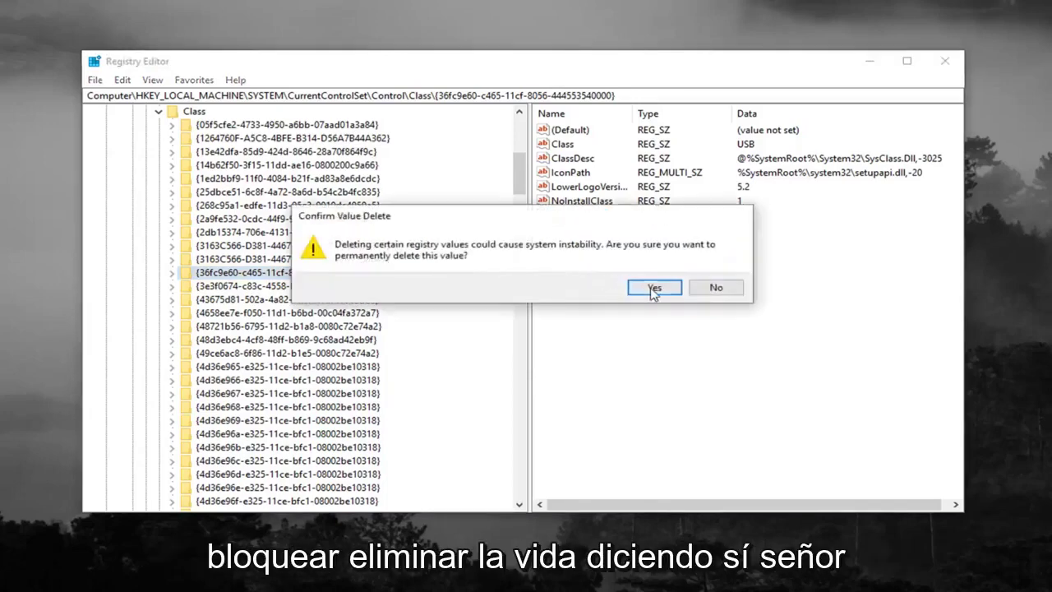
left_click(654, 288)
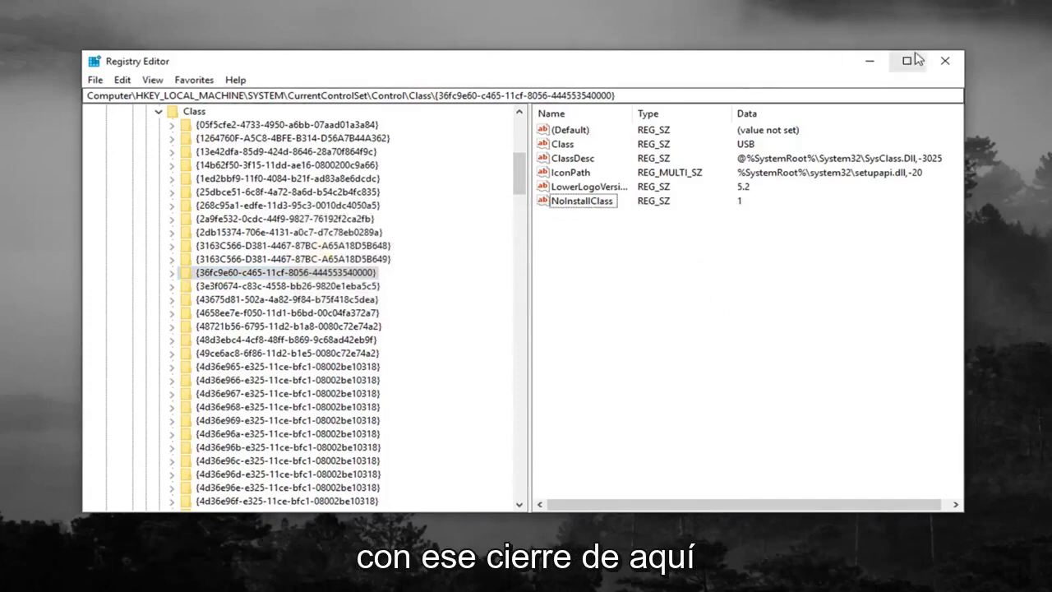
left_click(937, 64)
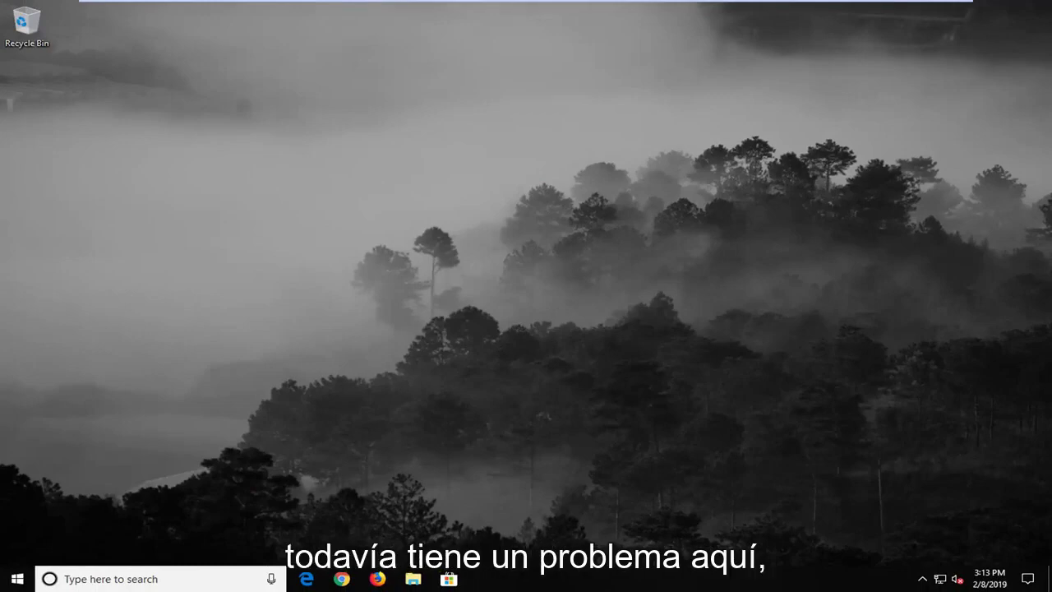
- Search for and open Device Manager, and expand the Universal Serial Bus controllers category
left_click(17, 579)
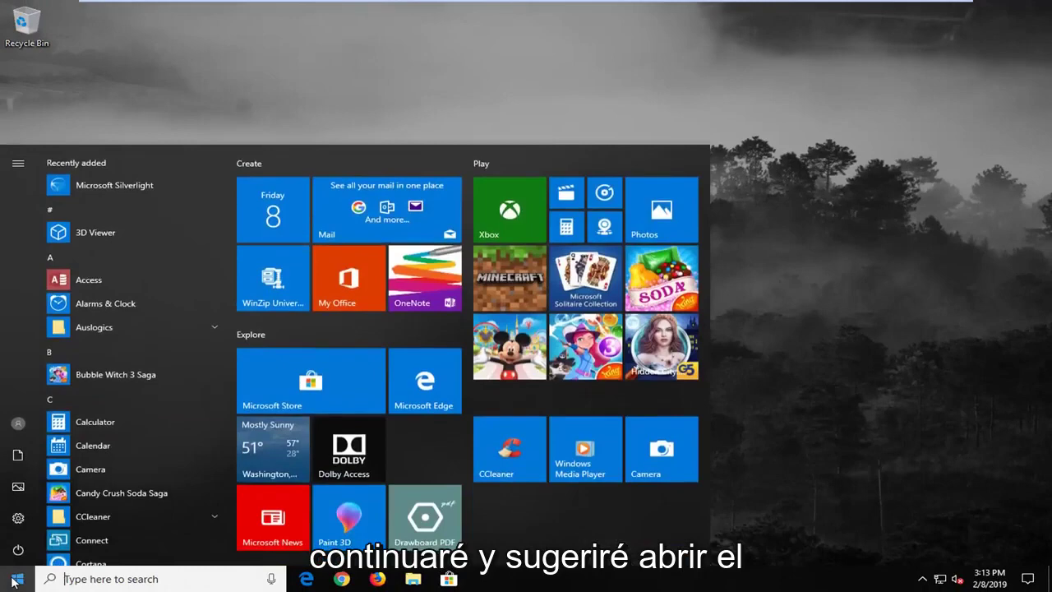
type("device manager")
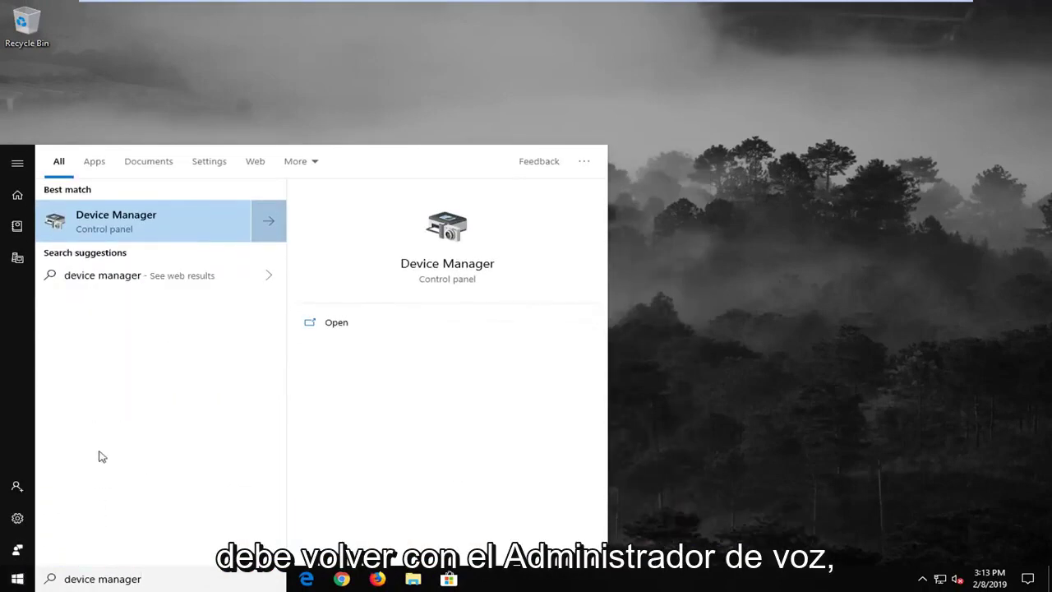
left_click(157, 243)
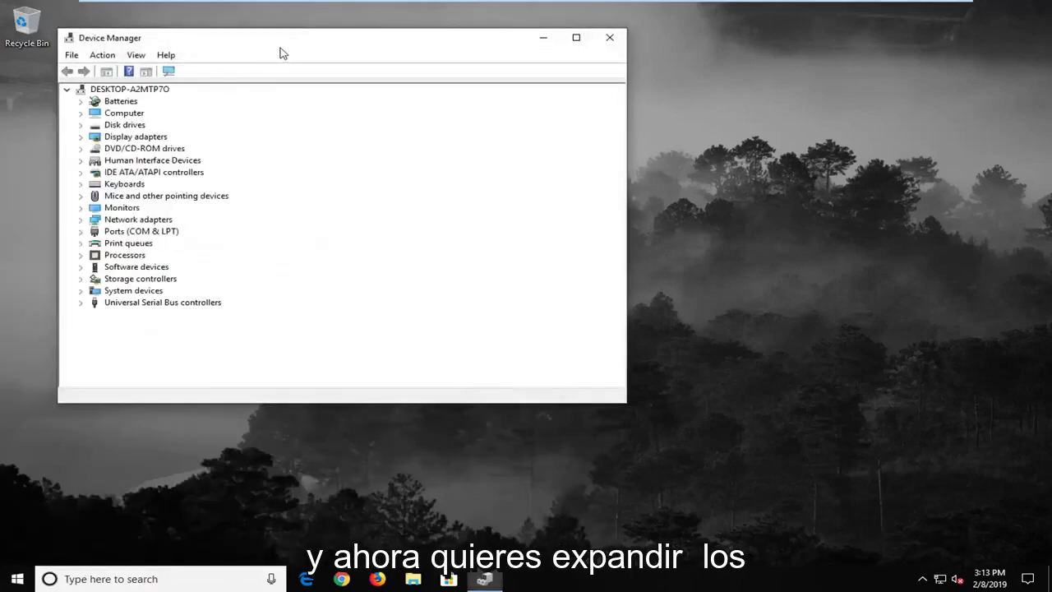
left_click_drag(289, 44, 496, 75)
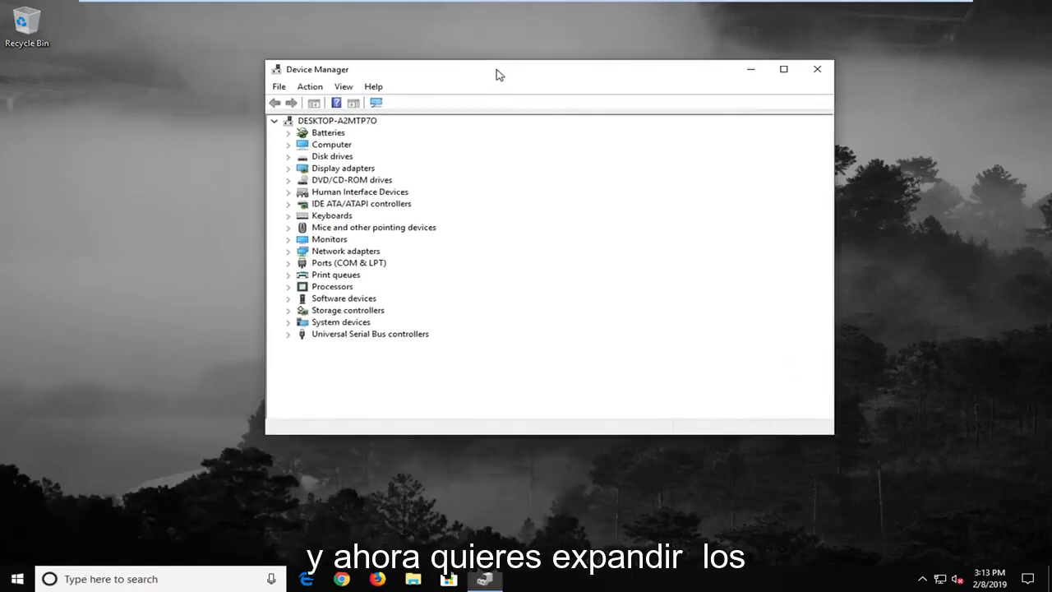
left_click(346, 334)
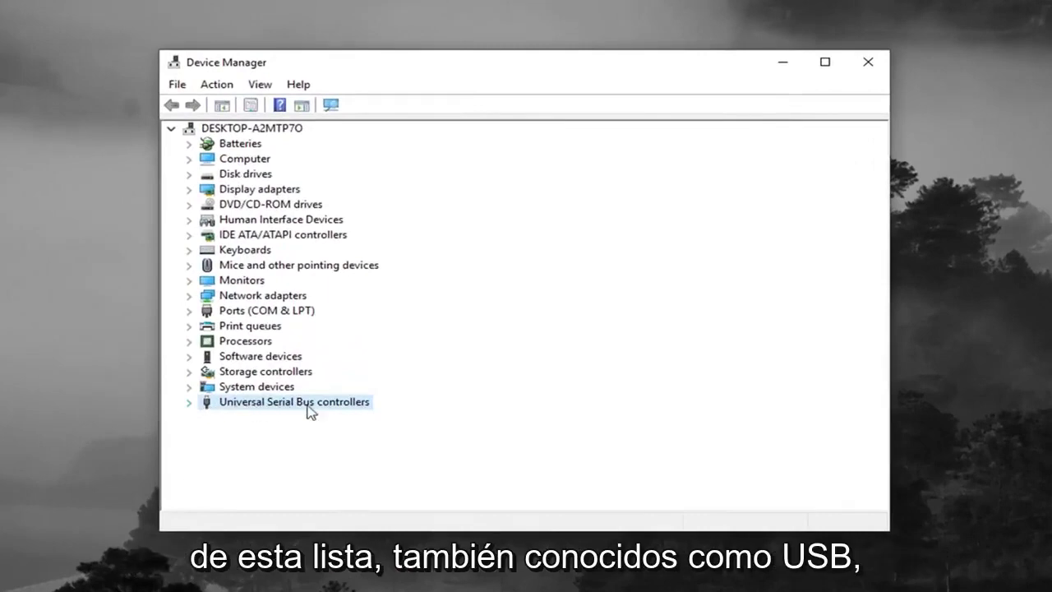
left_click(190, 403)
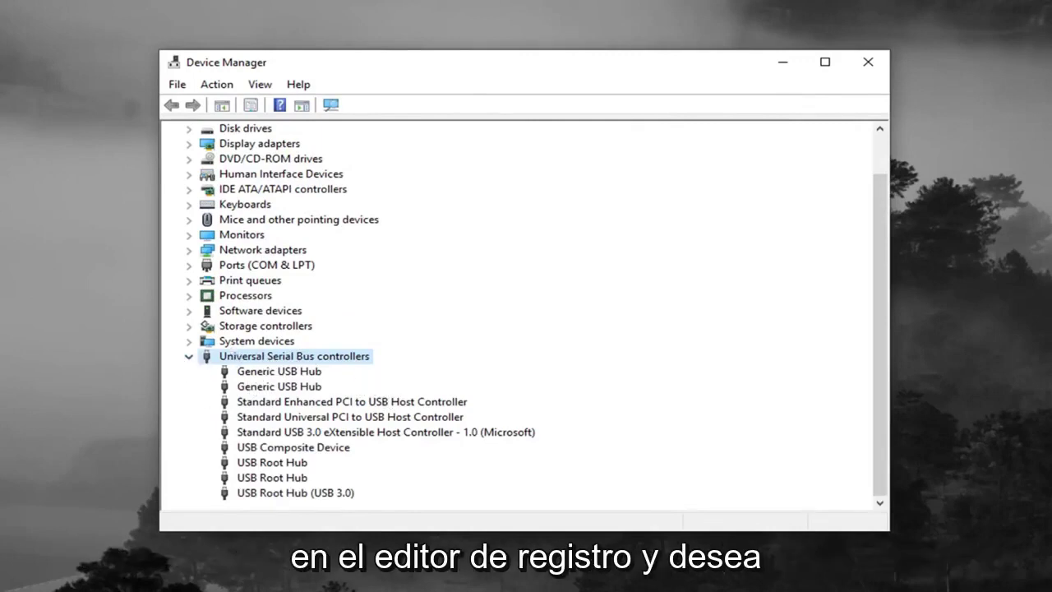
- Examine the Universal Serial Bus entries to tell the host controllers from the hubs and the composite device
left_click(251, 386)
left_click(345, 402)
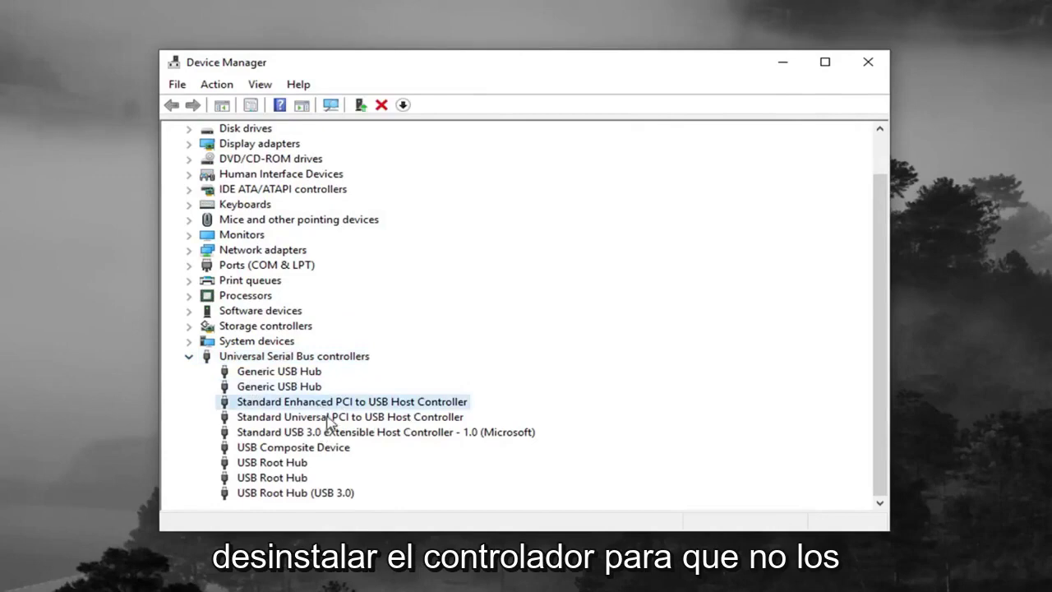
left_click(324, 416)
left_click(321, 432)
left_click(271, 463)
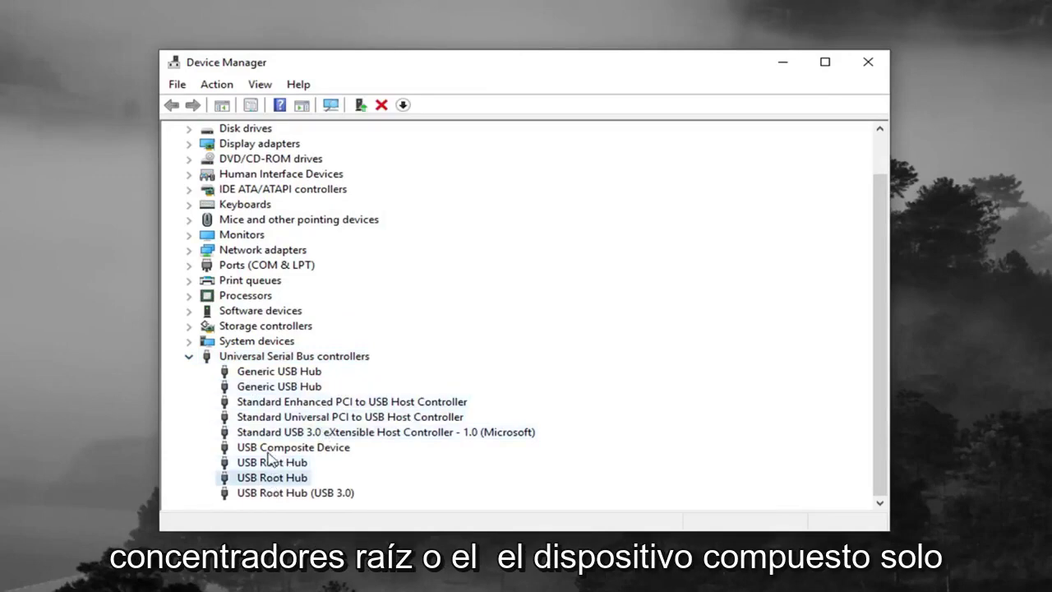
left_click(266, 451)
left_click(291, 391)
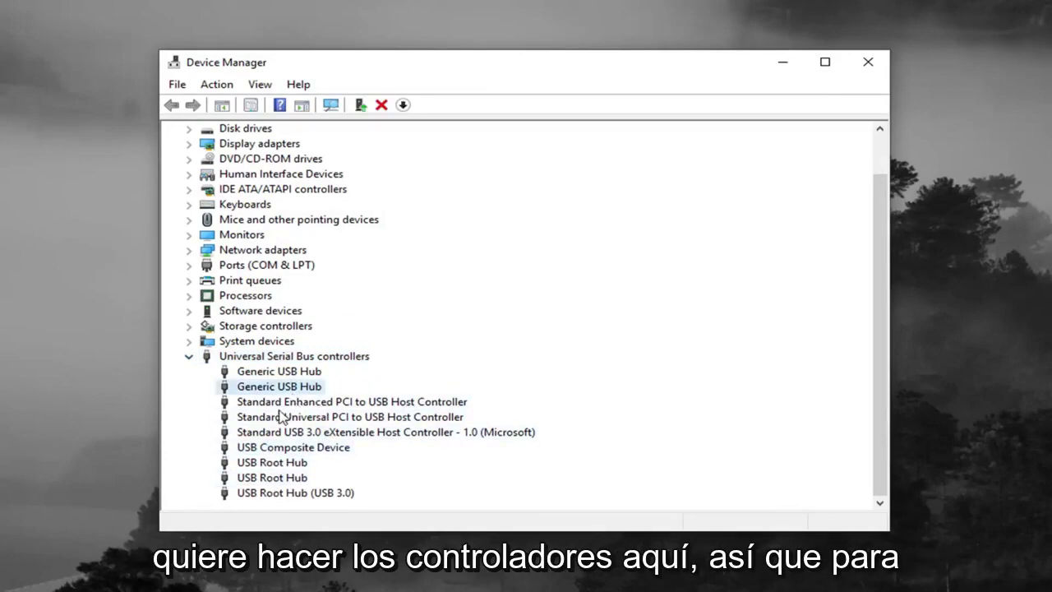
left_click(280, 414)
- Uninstall the Standard Enhanced PCI to USB Host Controller device from the Universal Serial Bus controllers and confirm the removal
left_click(291, 402)
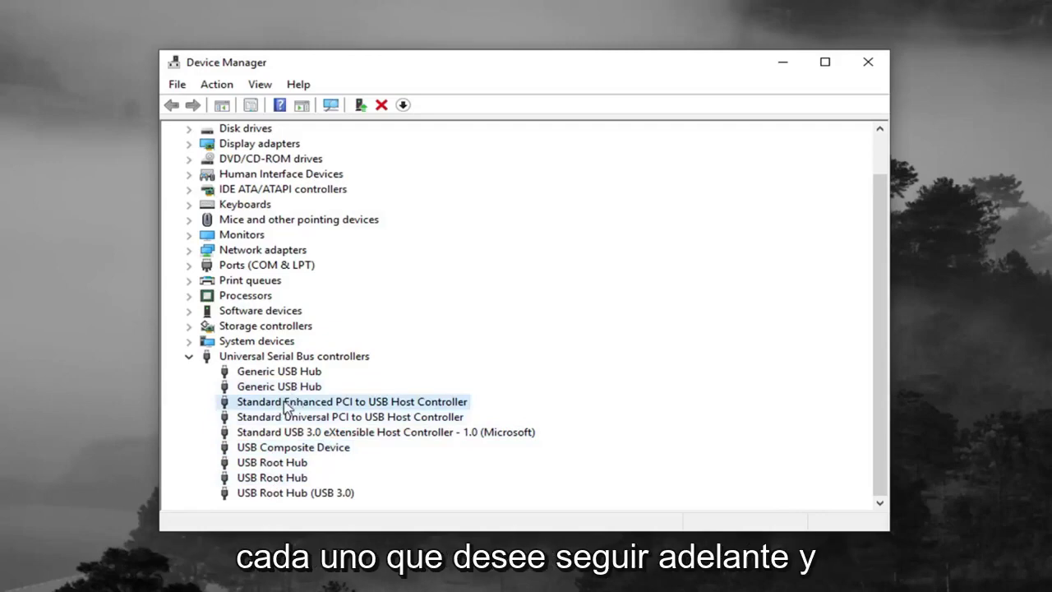
right_click(281, 403)
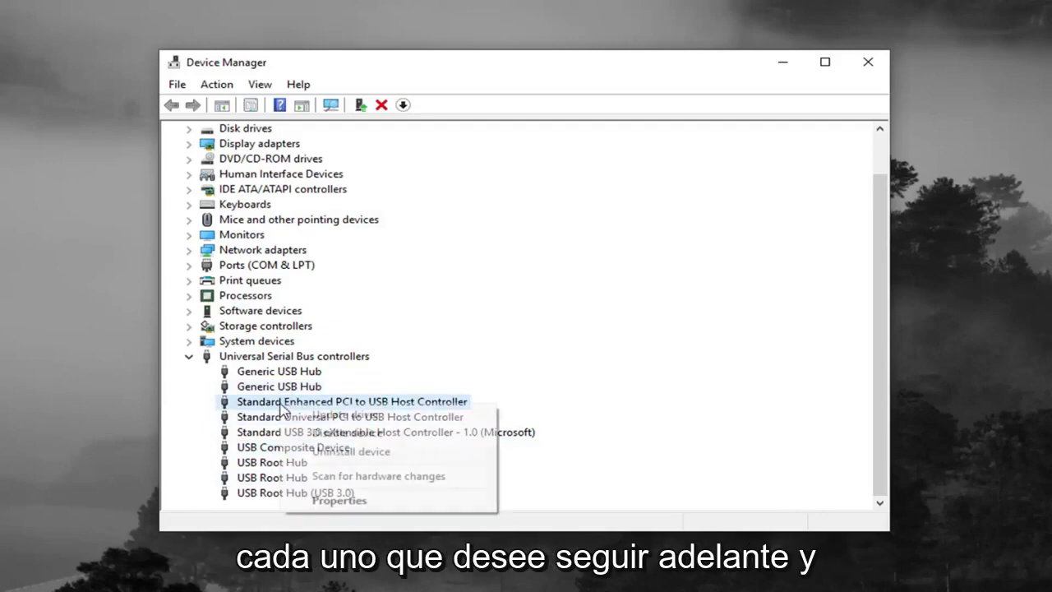
left_click(346, 453)
left_click(521, 411)
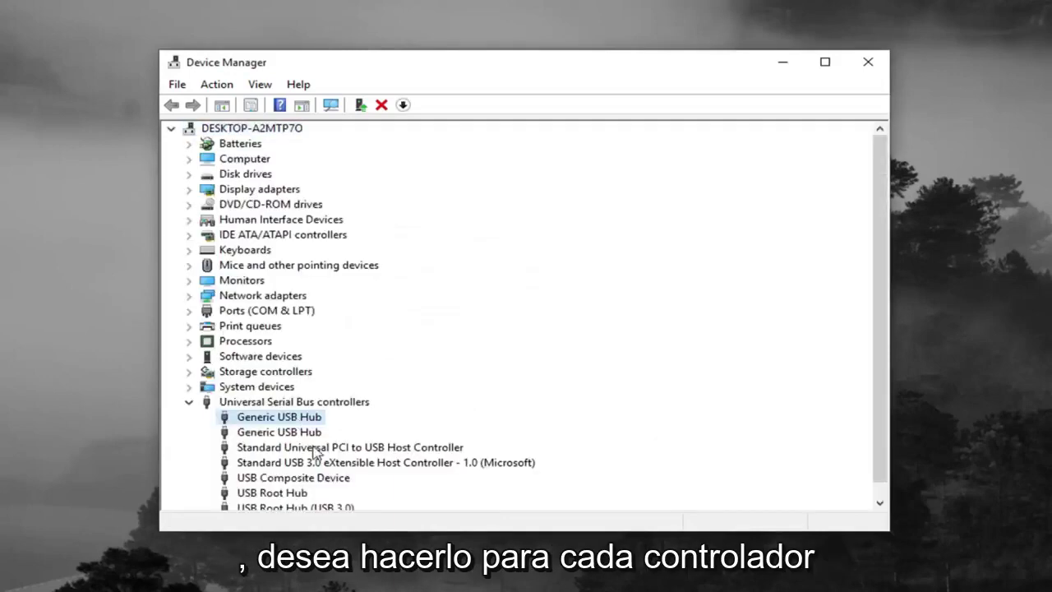
- Uninstall the Standard Universal PCI to USB Host Controller device and confirm the removal
left_click(315, 450)
right_click(308, 434)
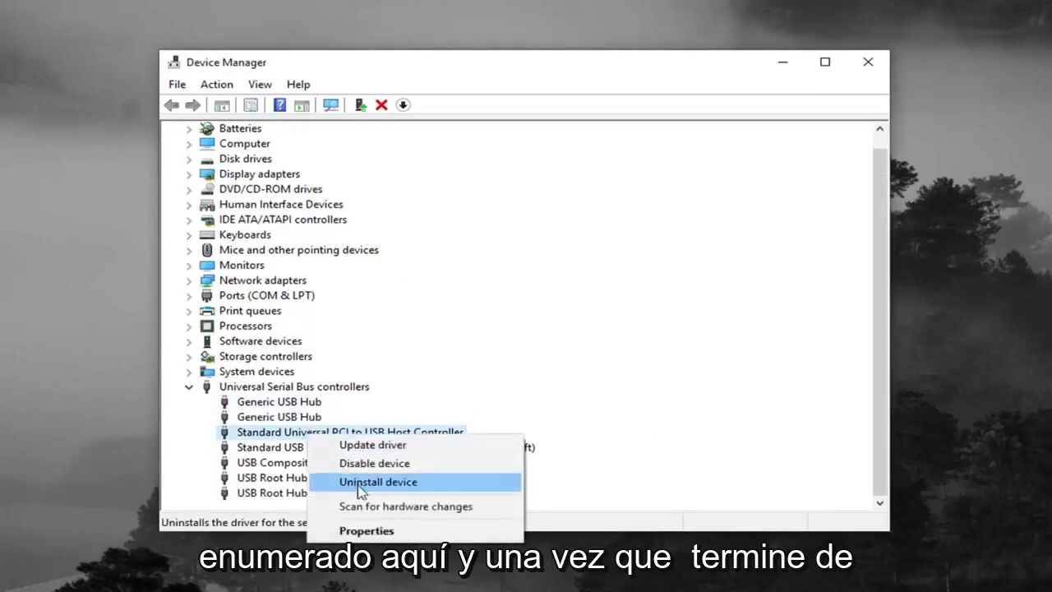
left_click(360, 486)
left_click(545, 414)
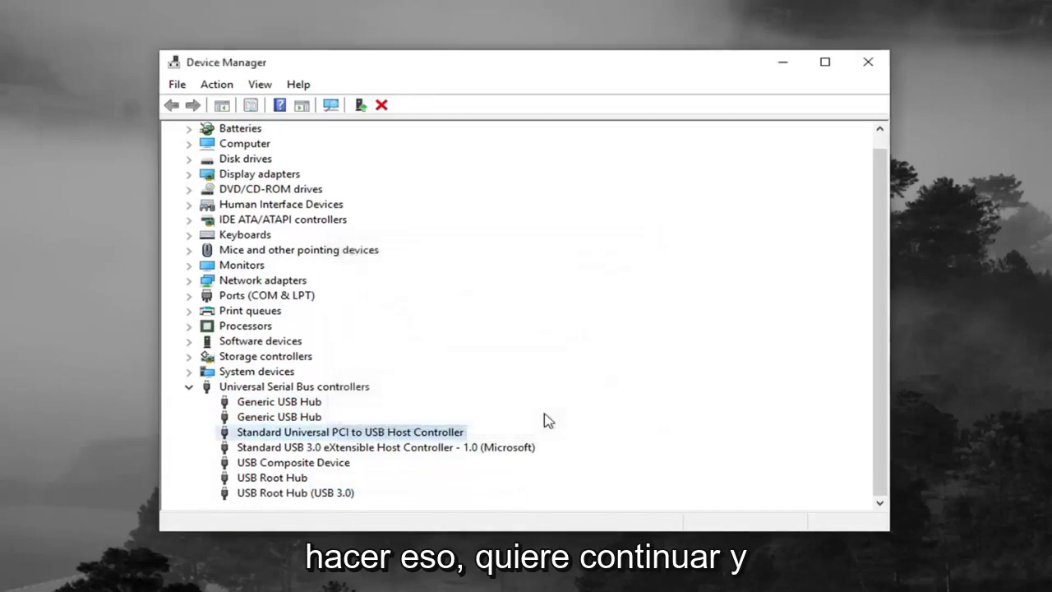
- Uninstall the Standard USB 3.0 eXtensible Host Controller - 1.0 (Microsoft) device and confirm the removal
left_click(367, 447)
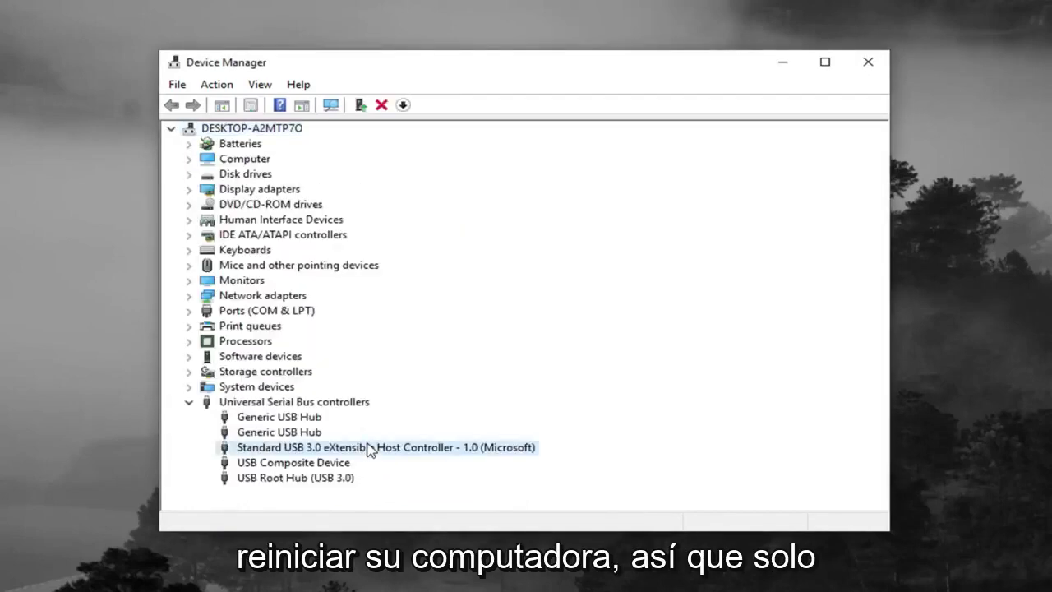
right_click(367, 448)
left_click(402, 491)
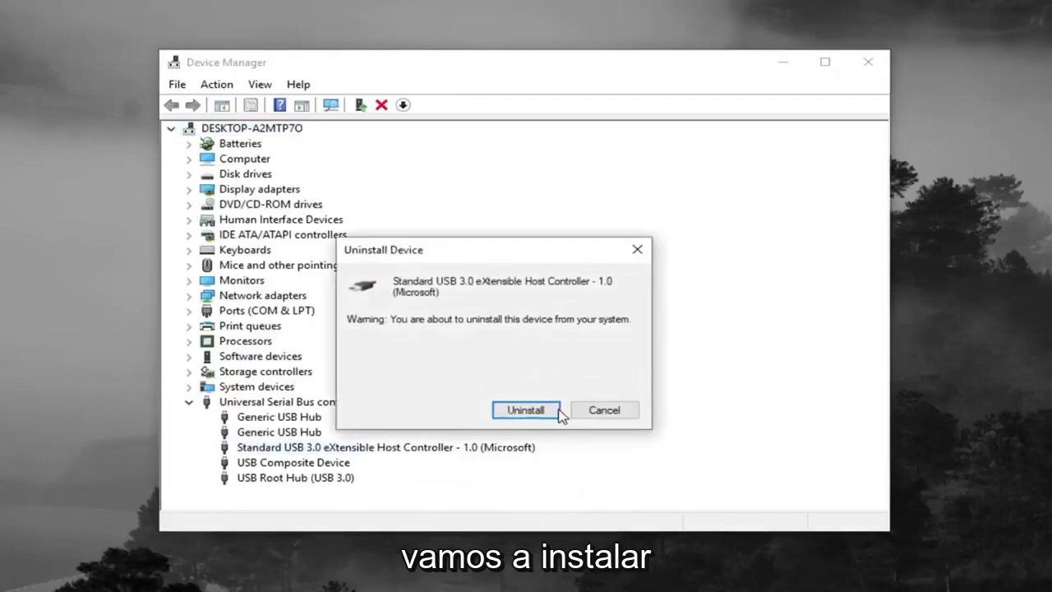
left_click(526, 410)
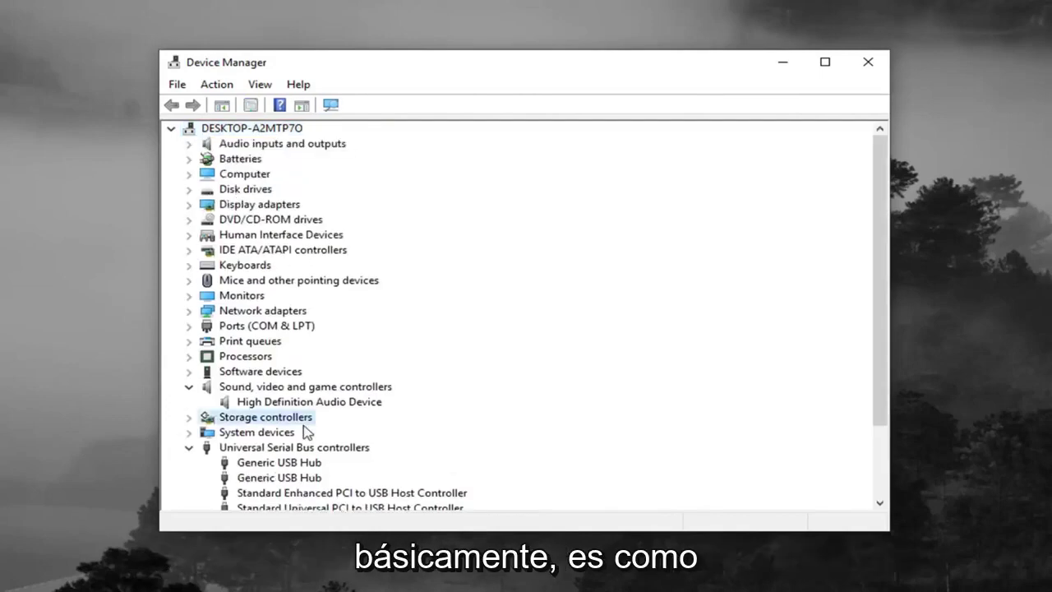
- Check the Universal Serial Bus controllers category for the Enhanced PCI, Universal PCI and USB 3.0 eXtensible host controllers after the restart
scroll(306, 431, "down", 2)
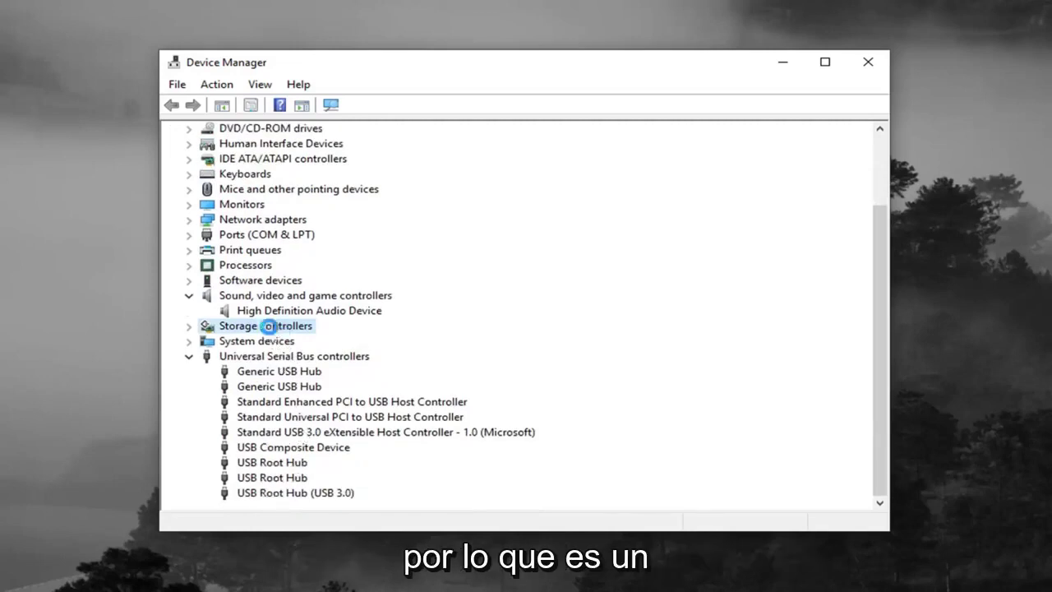
scroll(283, 440, "down", 2)
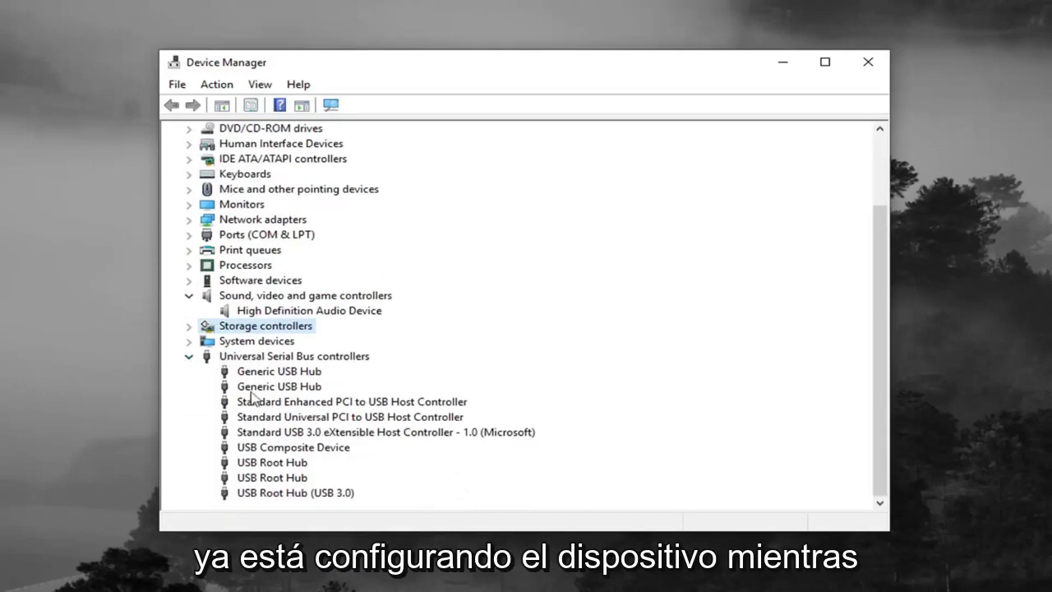
scroll(443, 468, "down", 1)
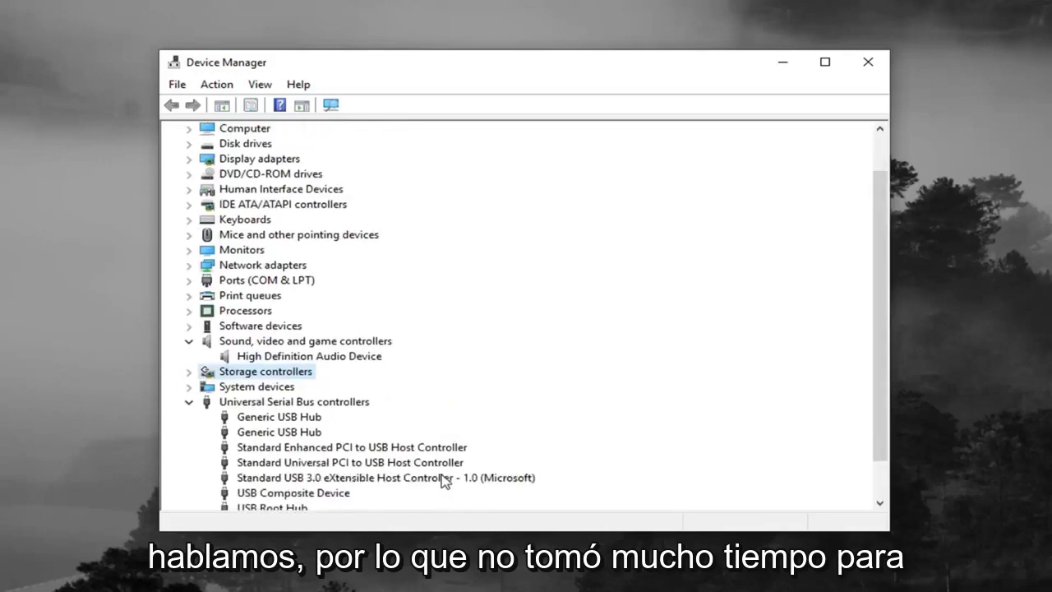
left_click(370, 447)
left_click(374, 462)
left_click(376, 478)
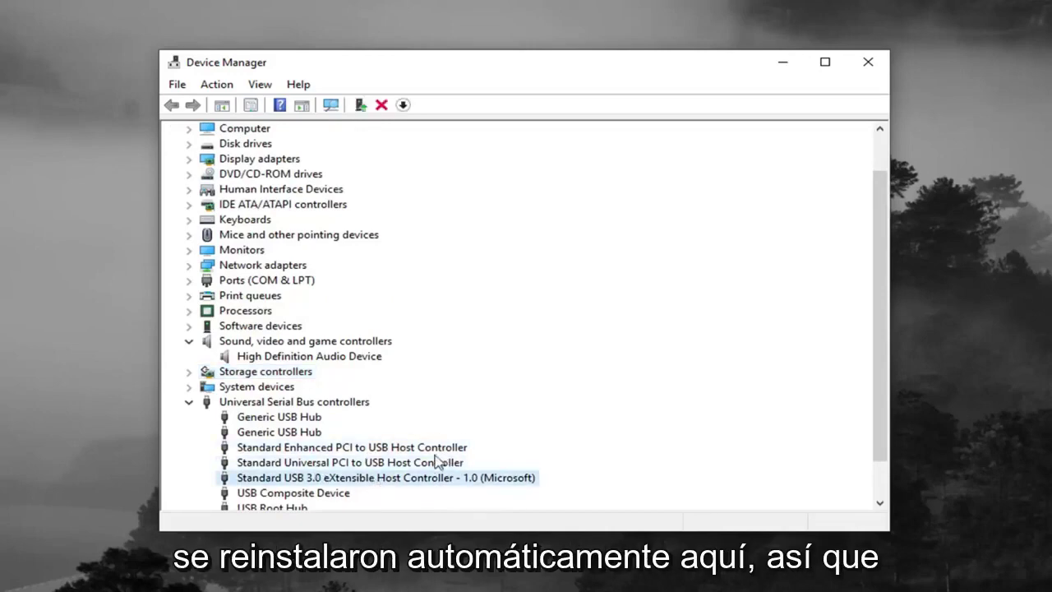